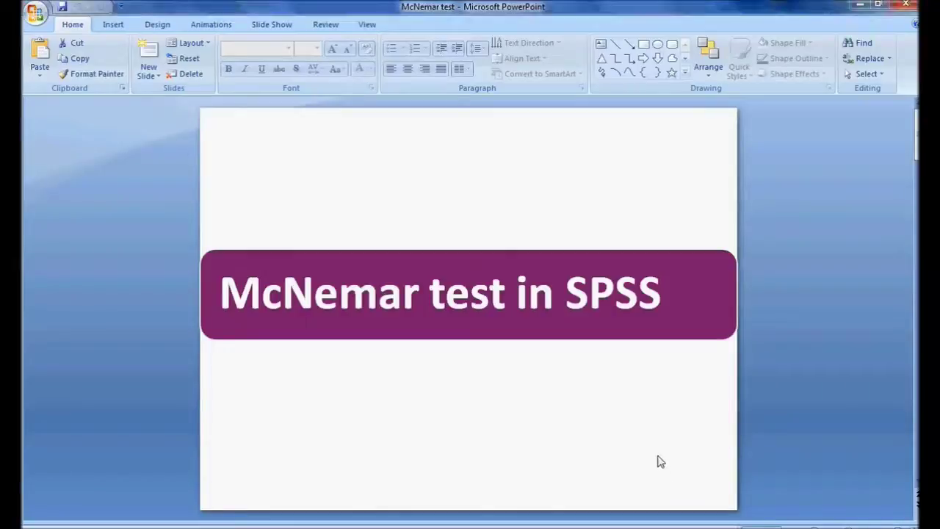
Advance to the McNemar test slide, which defines the test for paired nominal data in 2 × 2 tables
scroll(658, 457, "down", 2)
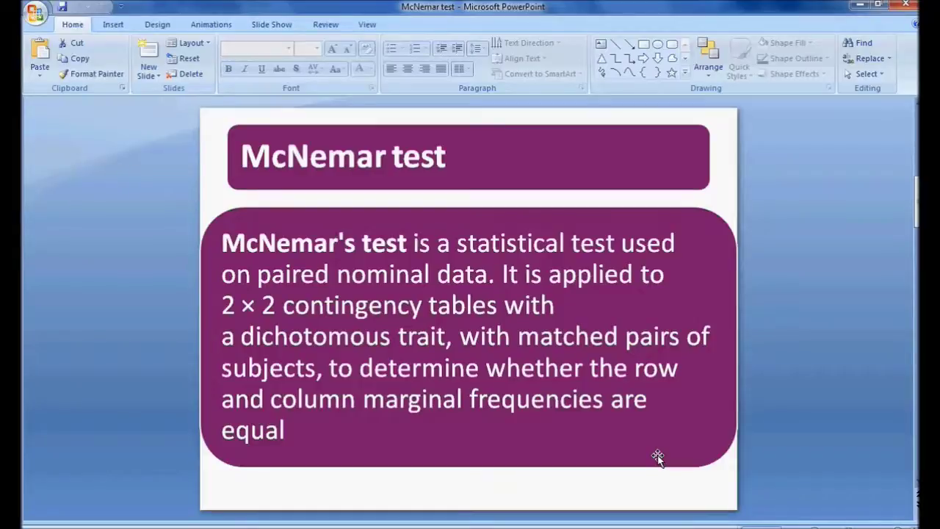
Advance to the Example slide with the With Training versus Without Training 2 × 2 table
scroll(658, 457, "down", 1)
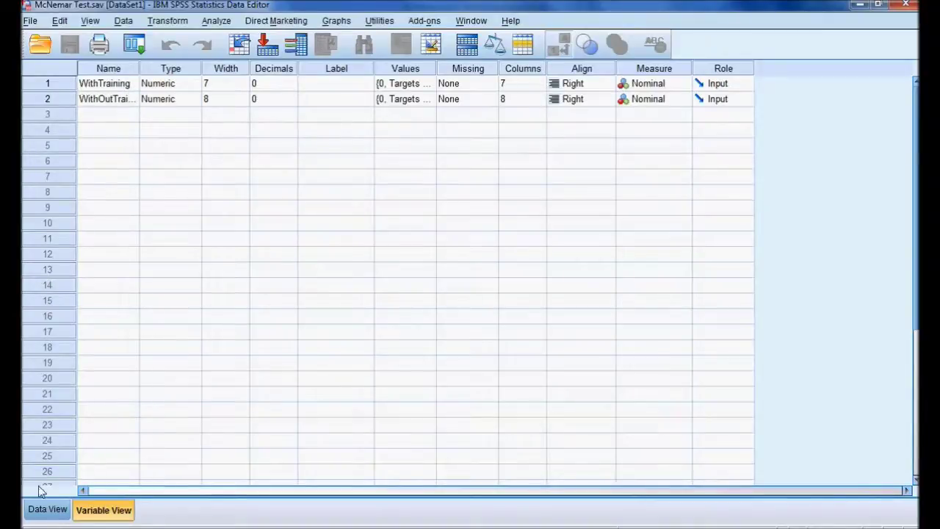
Widen the Variable View Name column so WithTraining and WithOutTraining show in full
left_click(43, 510)
left_click(104, 510)
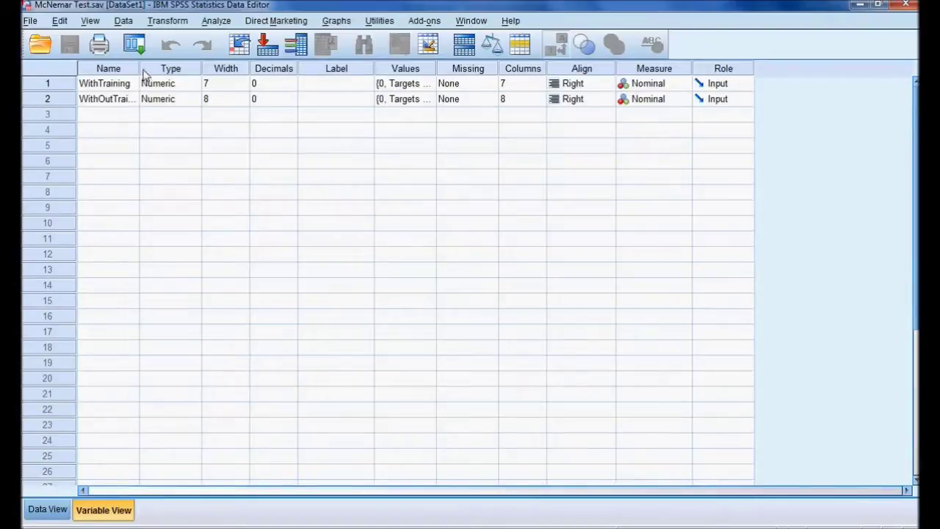
left_click_drag(139, 69, 188, 69)
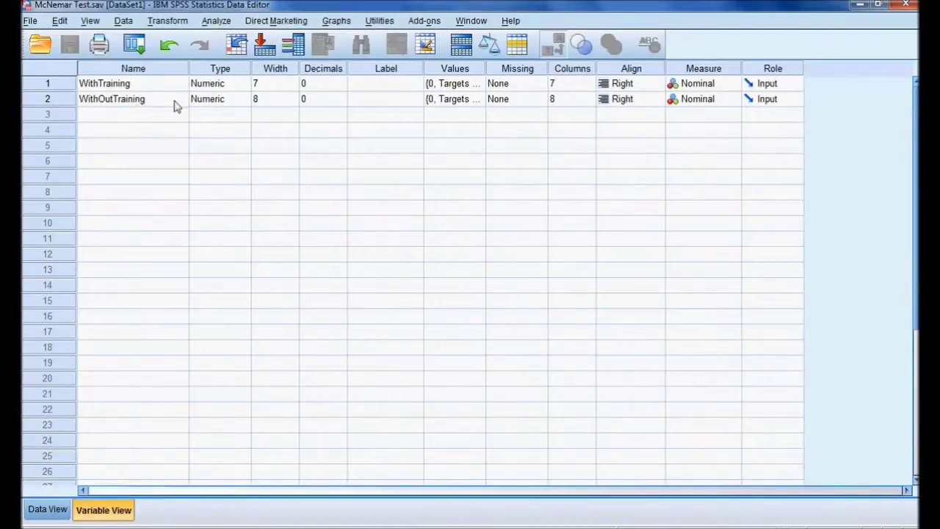
Check WithTraining's value labels: 0 = Targets Not Reached, 1 = Targets Reached
left_click(479, 85)
left_click(478, 85)
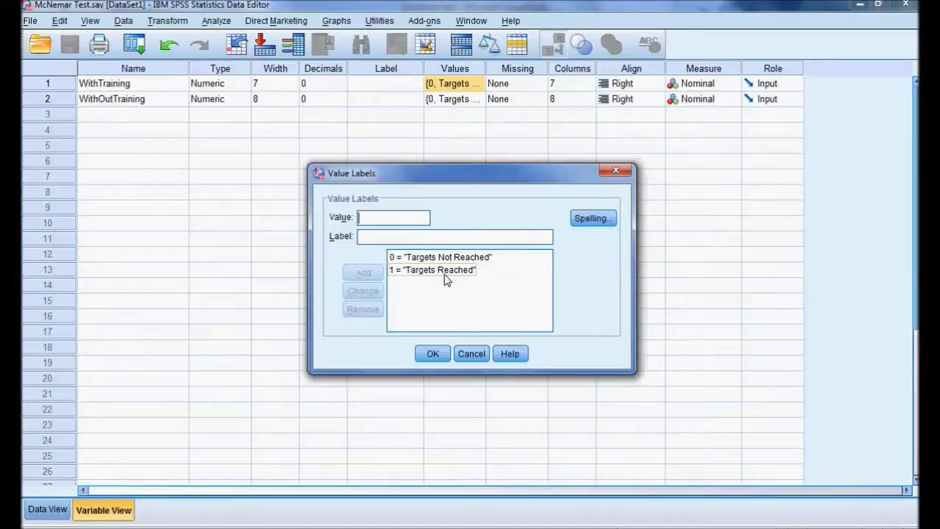
left_click(433, 354)
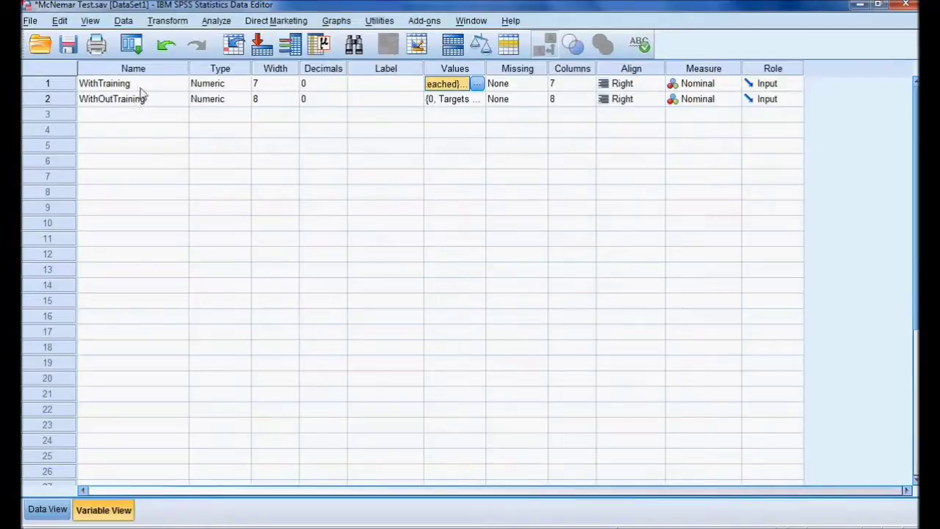
Widen both Data View columns to show the full Targets labels, then return to PowerPoint
left_click(47, 510)
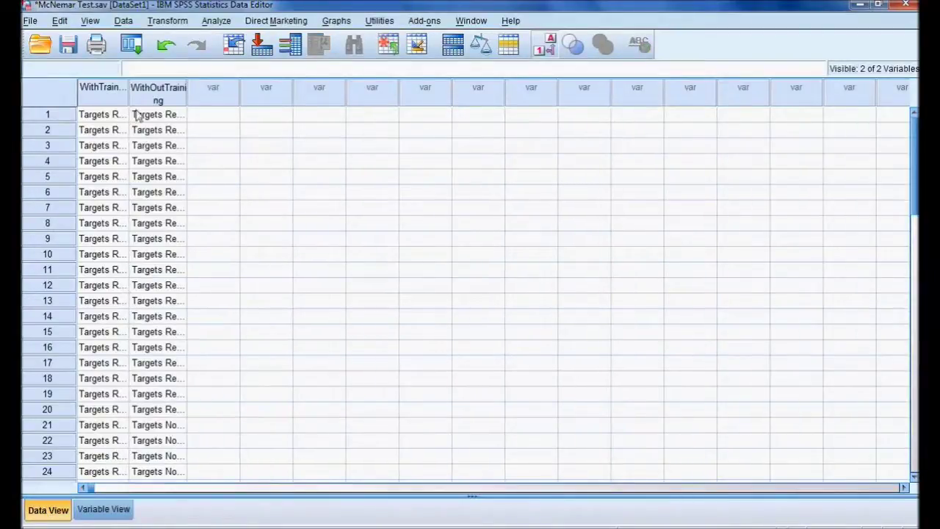
left_click_drag(129, 97, 211, 110)
left_click_drag(270, 102, 325, 110)
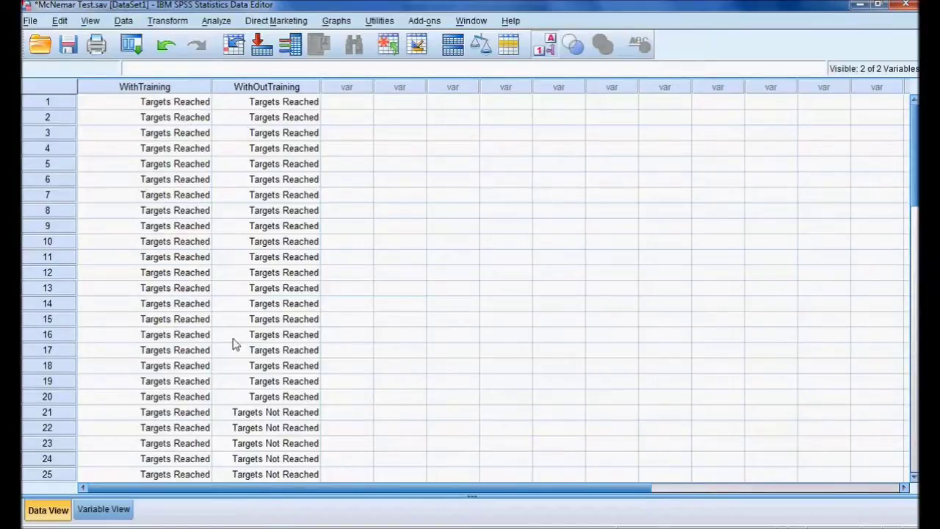
key("alt+Tab")
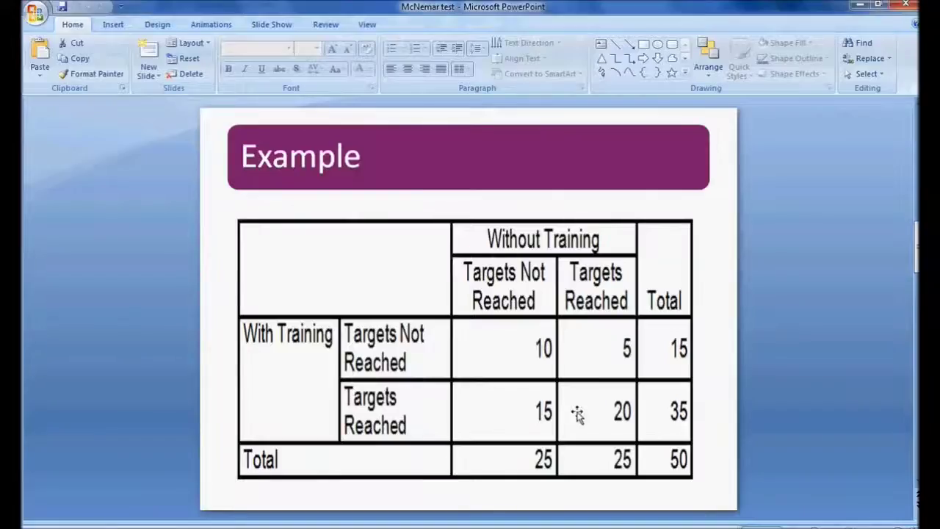
Move past the Null Hypothesis slide to the Decision Rule slide (reject if significance below 0.05)
scroll(677, 356, "down", 1)
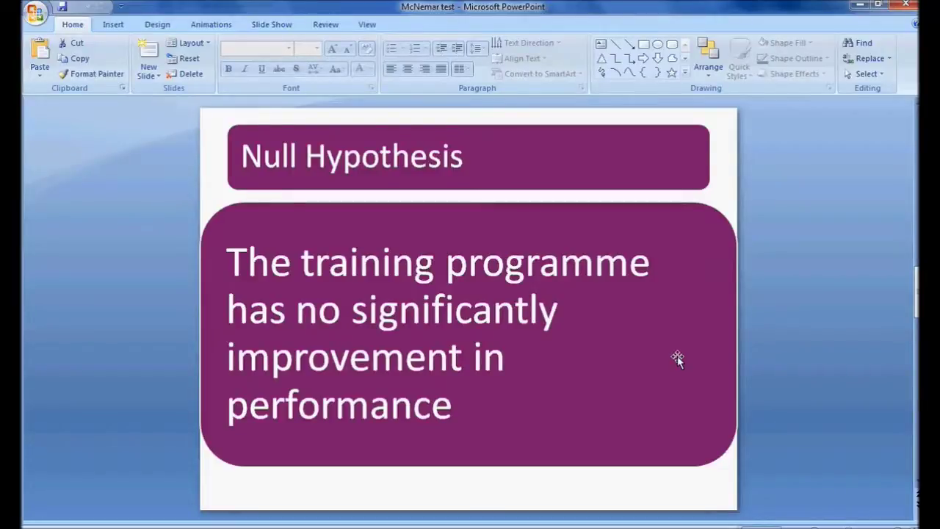
scroll(677, 358, "down", 2)
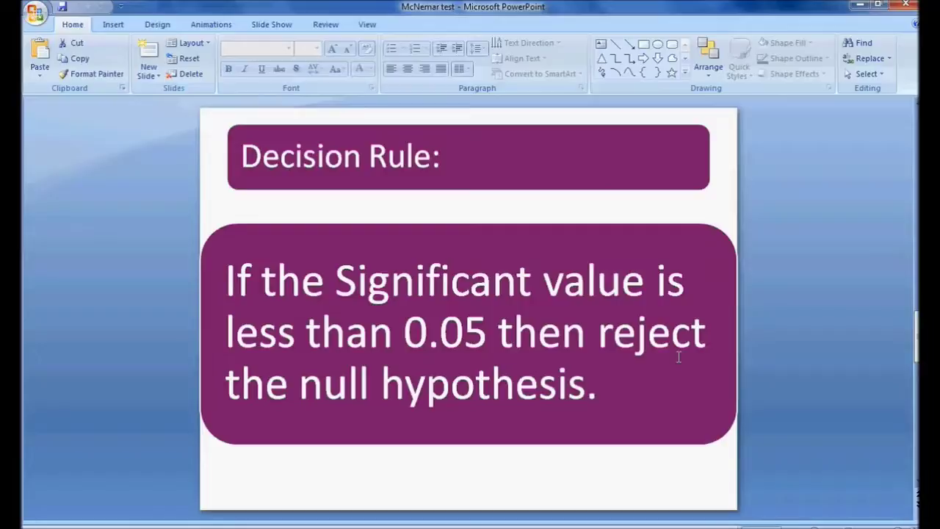
Advance to the retain-null Decision Rule slide, then open the Analyze menu in SPSS
scroll(679, 358, "down", 2)
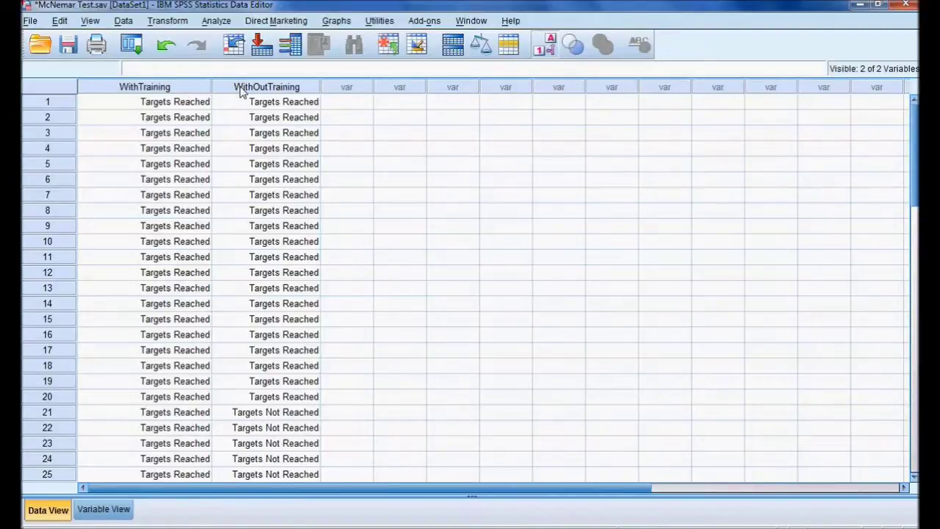
left_click(217, 21)
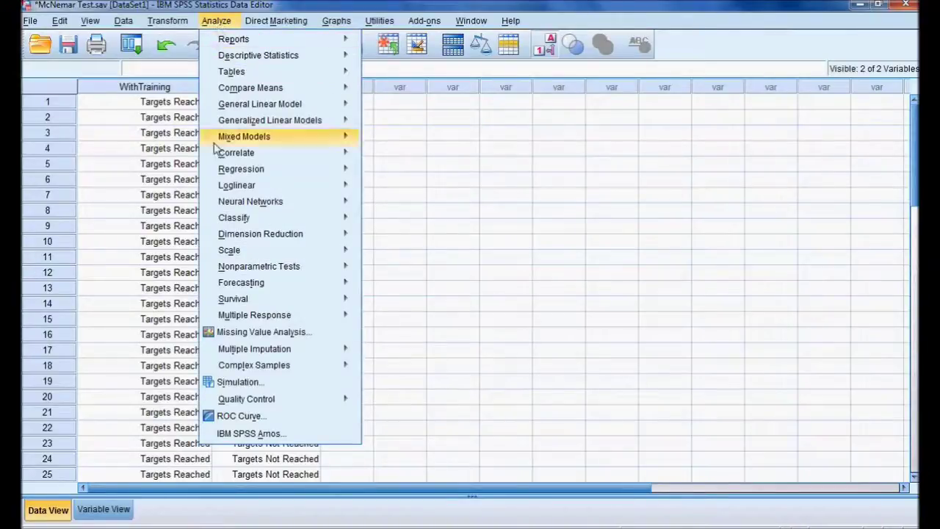
Bring up the 2 Related Samples test under Nonparametric Tests > Legacy Dialogs
mouse_move(227, 273)
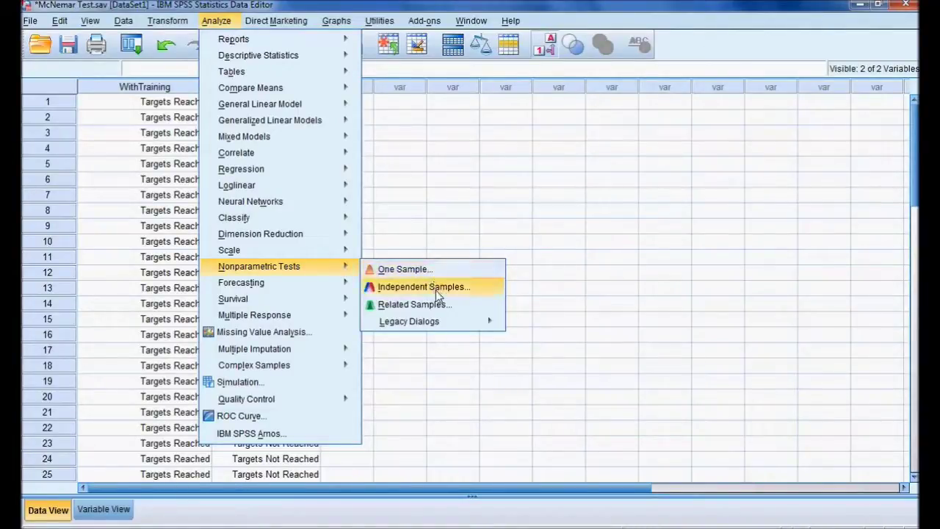
mouse_move(431, 329)
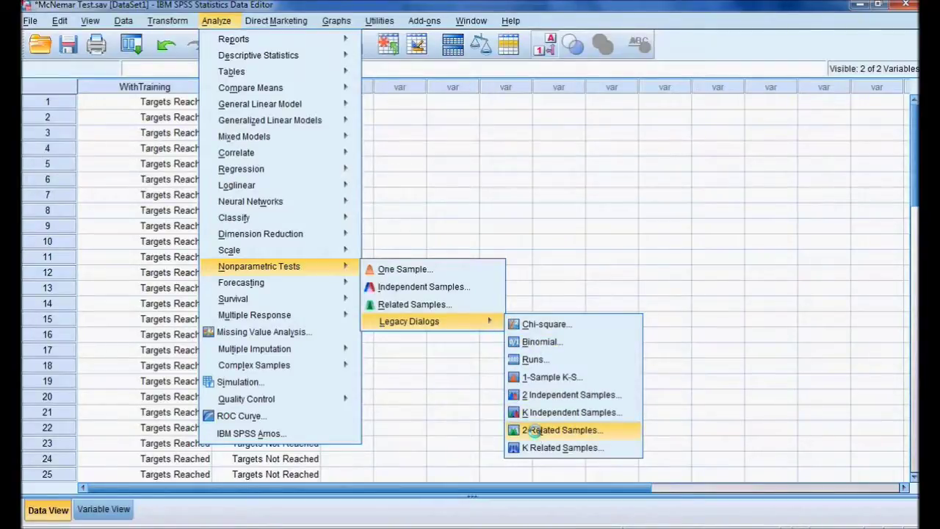
left_click(537, 434)
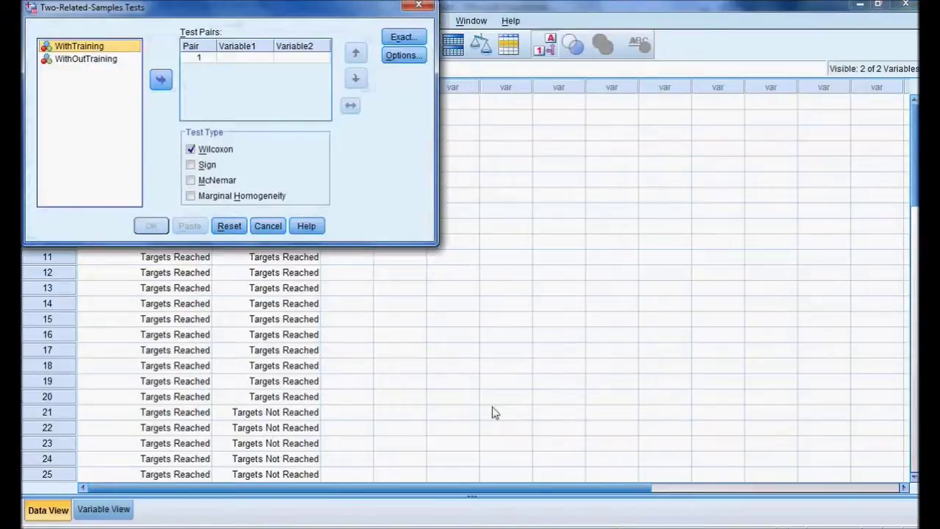
Centre the dialog, set pair 1 to WithTraining and WithOutTraining, then tick McNemar and untick Wilcoxon
left_click_drag(329, 15, 567, 78)
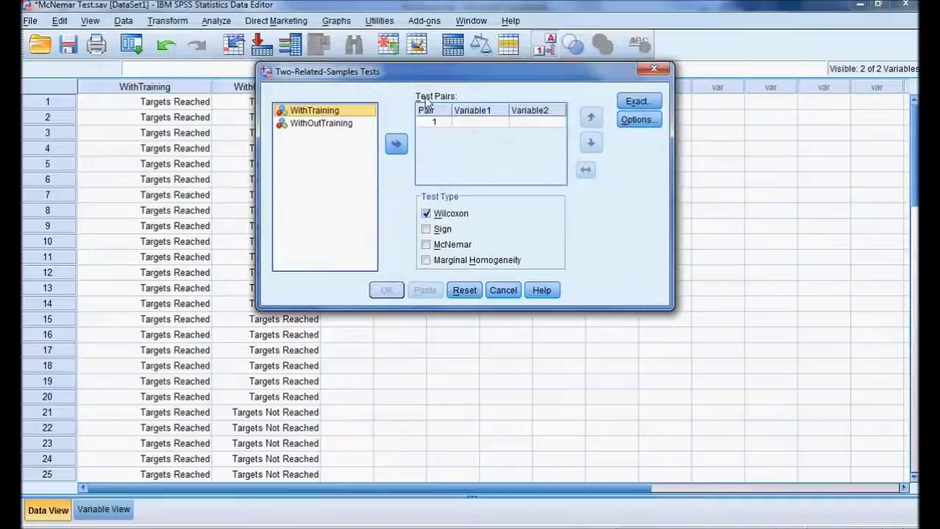
left_click(397, 147)
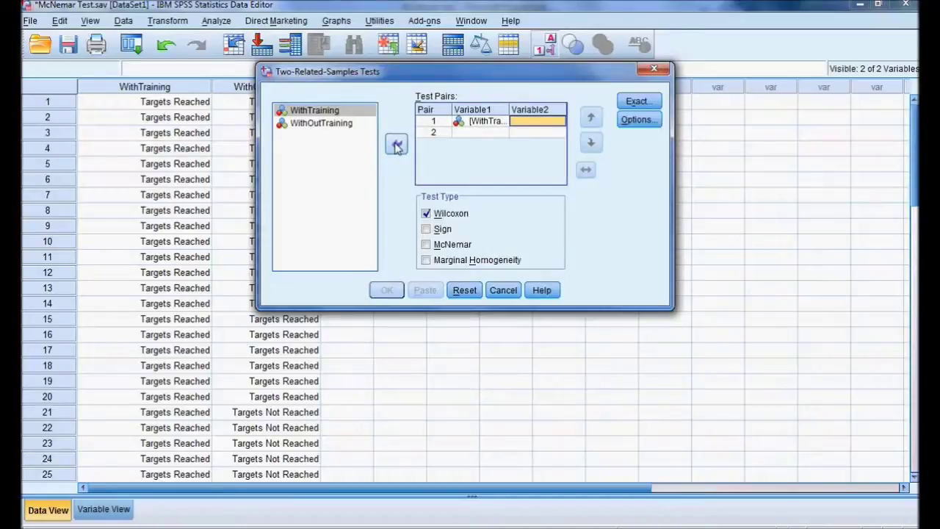
left_click(344, 125)
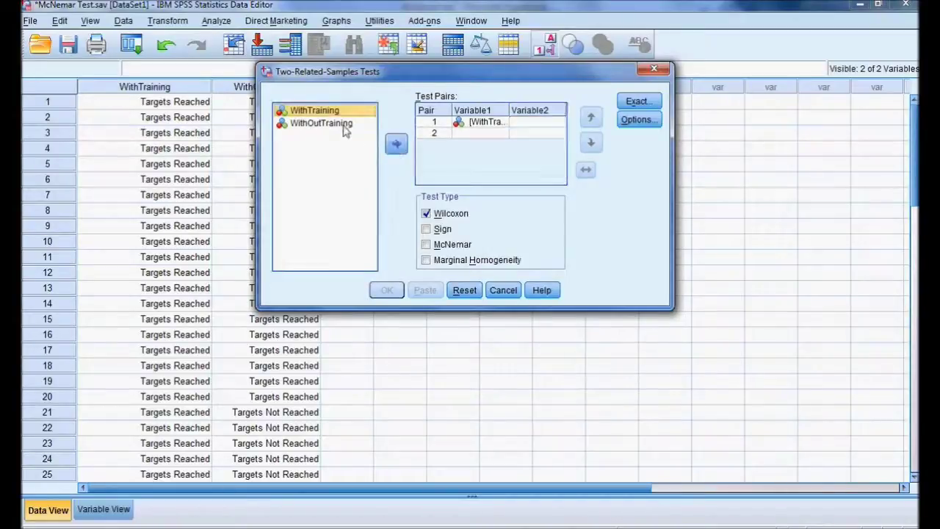
left_click(396, 146)
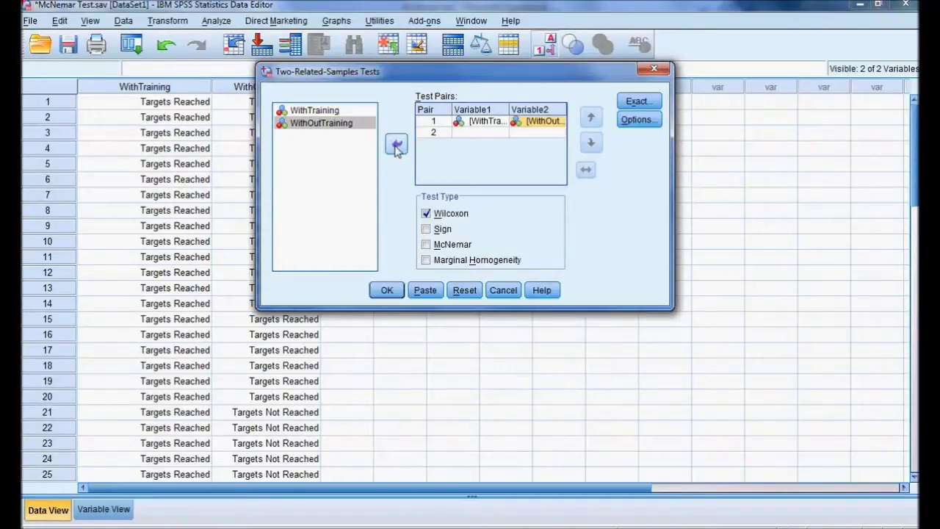
left_click(443, 249)
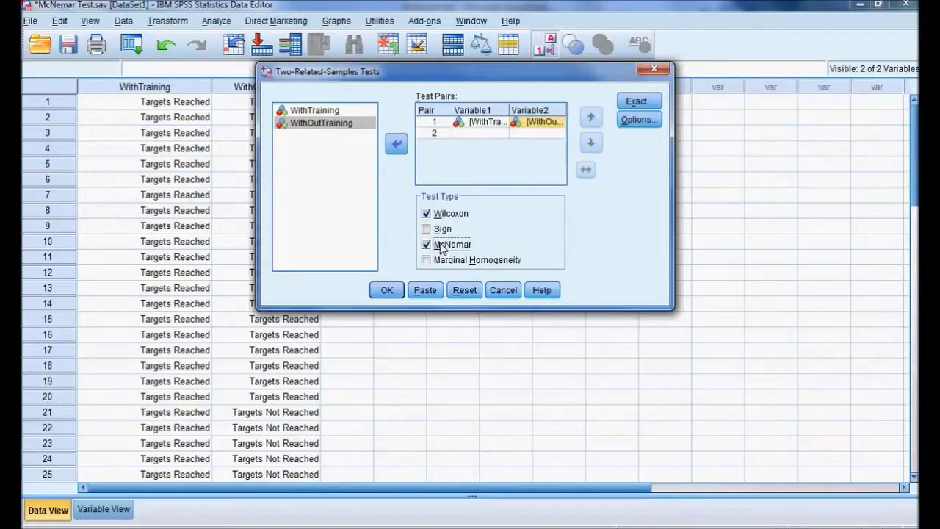
left_click(443, 215)
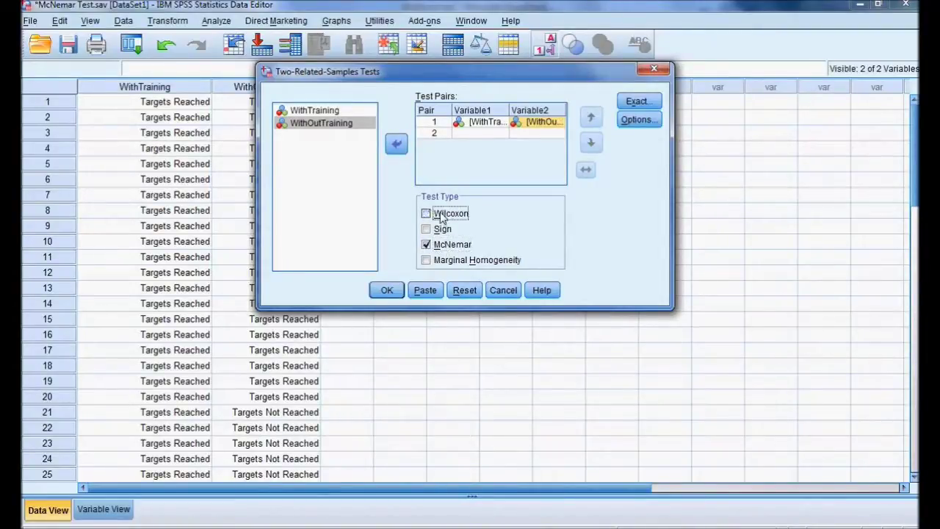
Run the McNemar test, review the crosstab and Exact Sig. .041 (N = 50), then return to PowerPoint
left_click(387, 291)
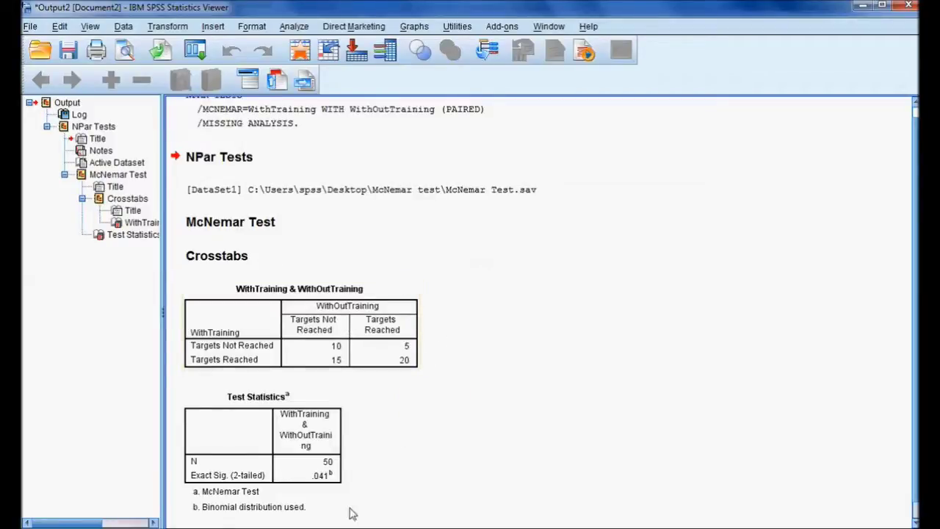
key("alt+Tab")
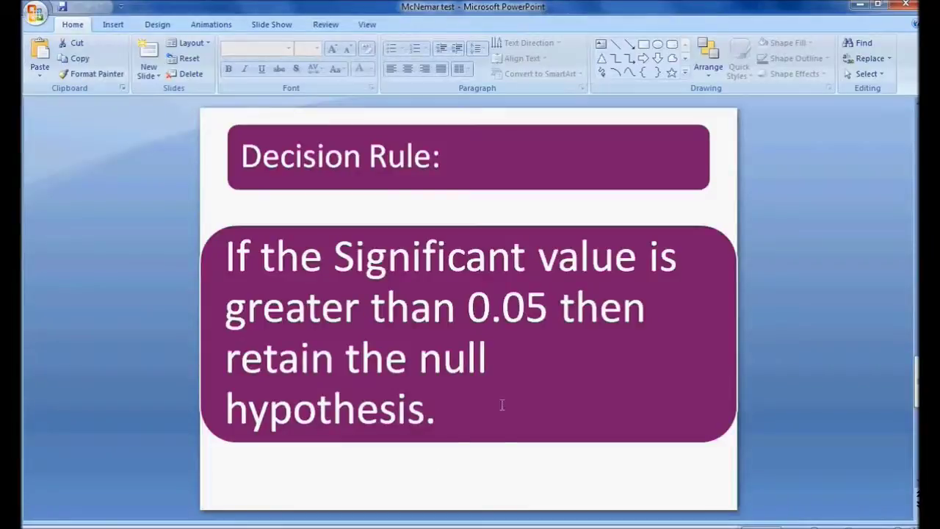
Nudge the decision rule SmartArt graphic slightly upward and deselect it
left_click(501, 468)
left_click_drag(501, 467, 500, 463)
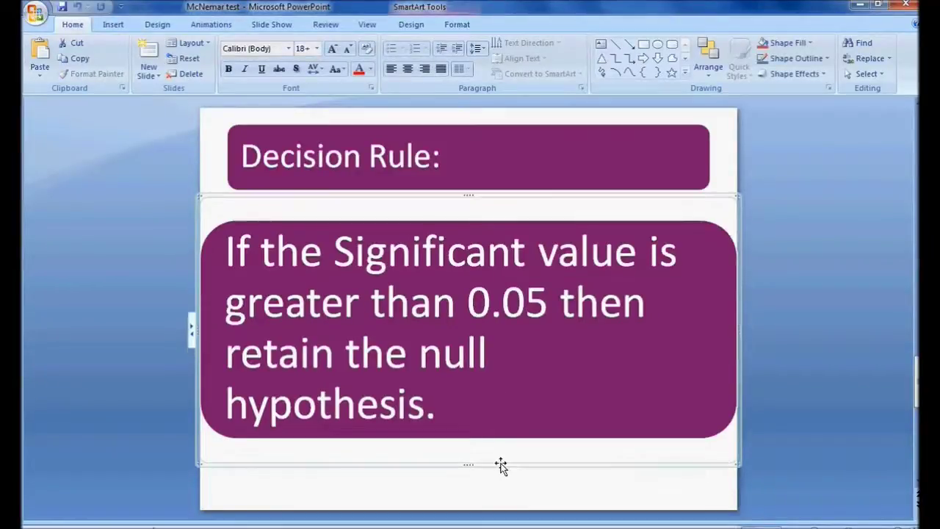
left_click(733, 169)
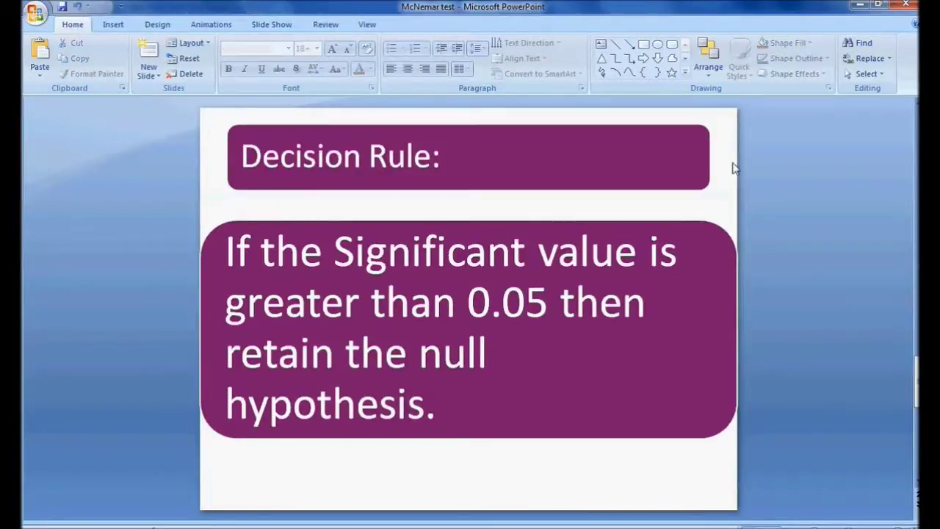
Revisit the Null Hypothesis slide and the reject-below-0.05 Decision Rule slide, then switch to SPSS
scroll(733, 169, "up", 2)
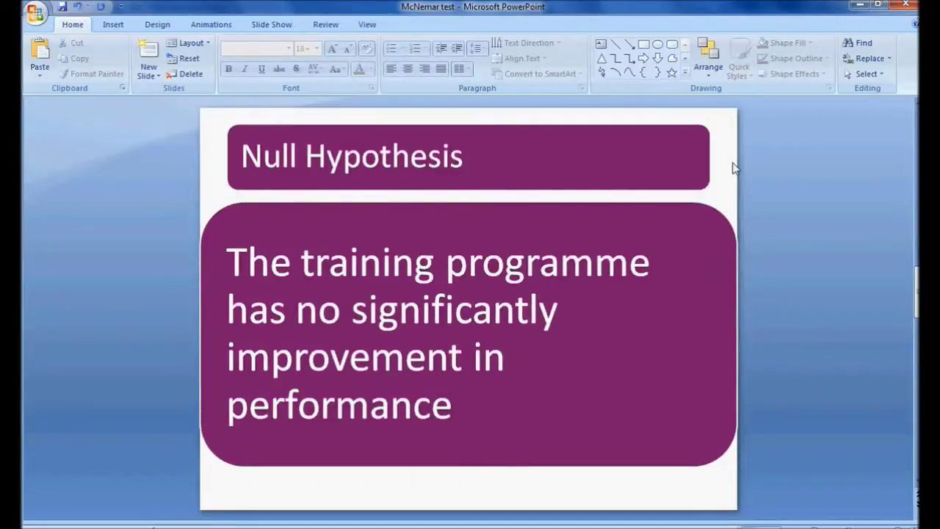
scroll(733, 169, "down", 1)
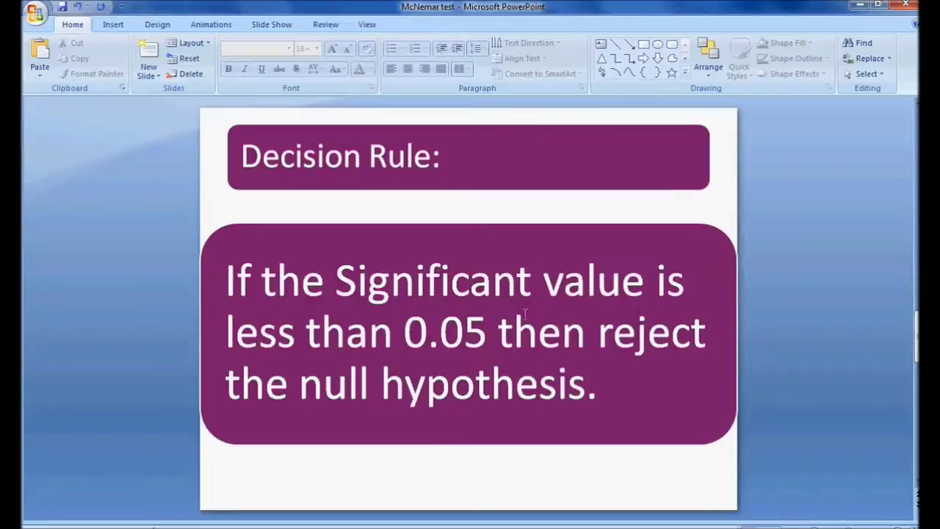
key("alt+Tab")
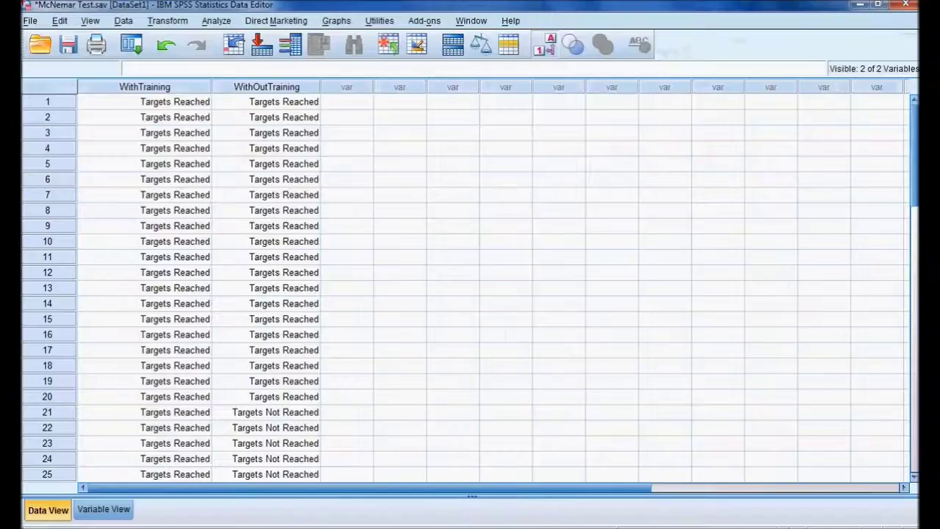
Check the SPSS McNemar output (counts 10, 5, 15, 20; Exact Sig. .041), then return to the slides
key("alt+Tab")
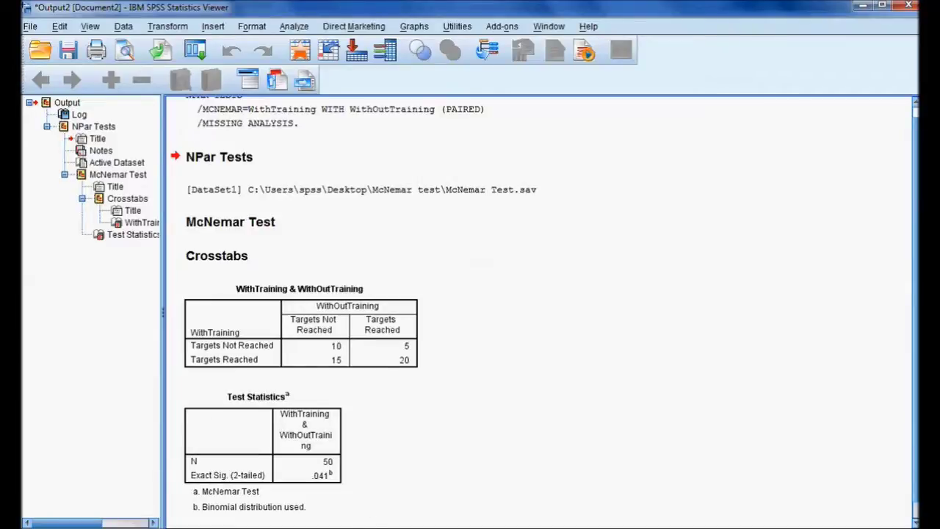
key("alt+Tab")
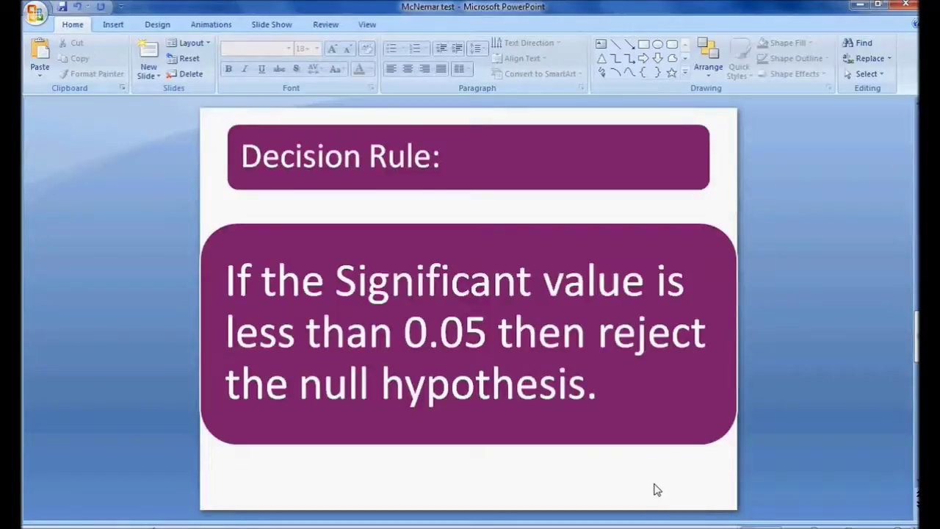
Scroll down to the Decision slide: 0.041 is below 0.05, so the null hypothesis is rejected
scroll(656, 488, "down", 2)
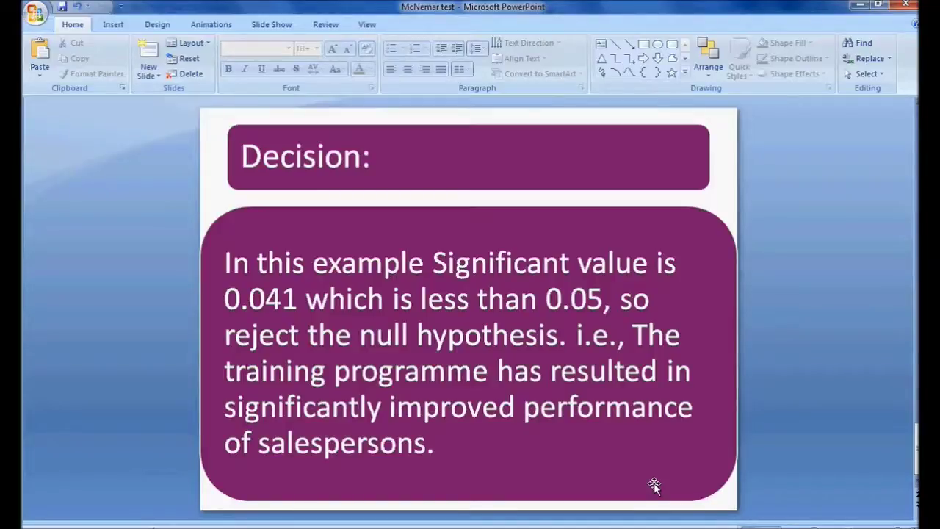
Glance at the SPSS output again, then scroll back to the Example slide's 10/5/15/20 crosstab
key("alt+Tab")
left_click(690, 202)
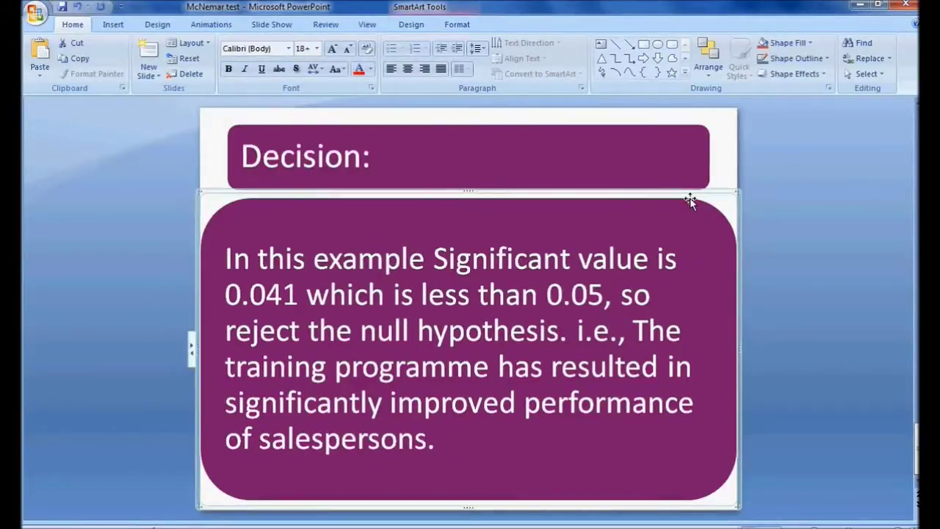
left_click(716, 133)
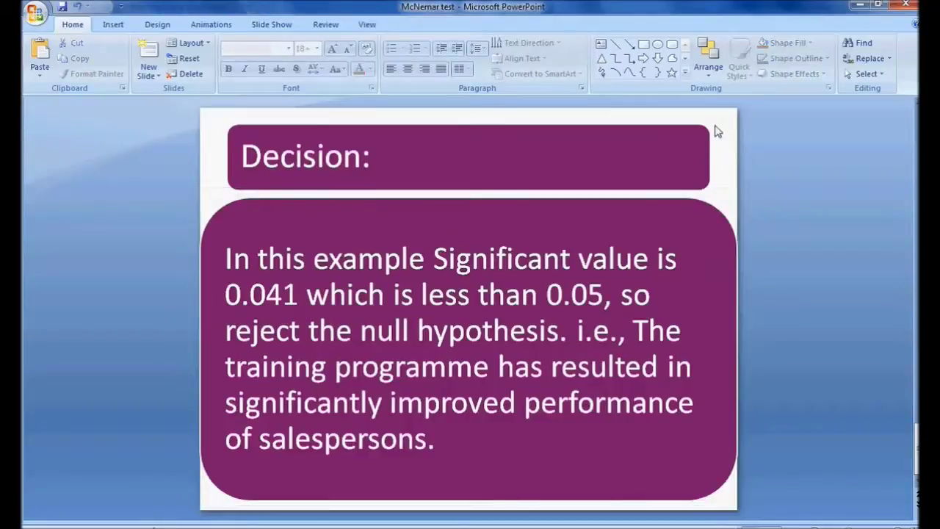
scroll(718, 131, "up", 1)
scroll(718, 131, "up", 3)
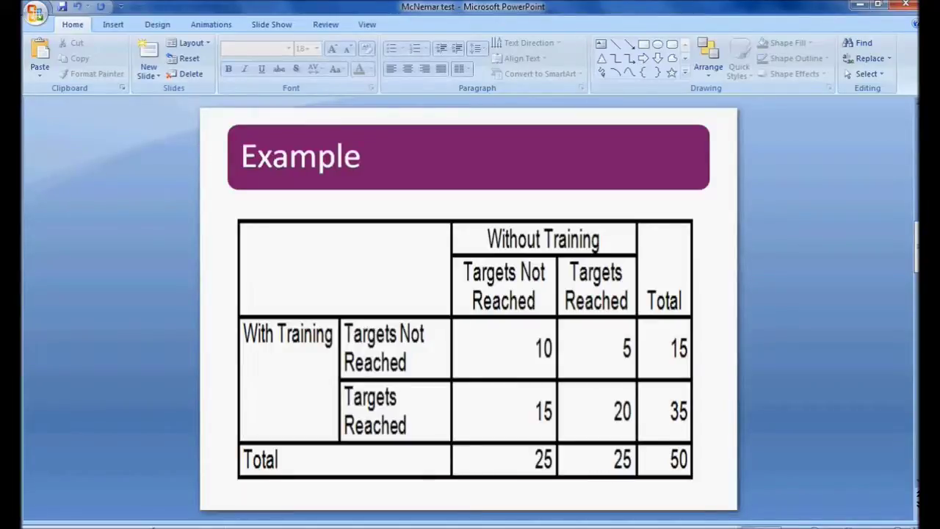
mouse_move(452, 523)
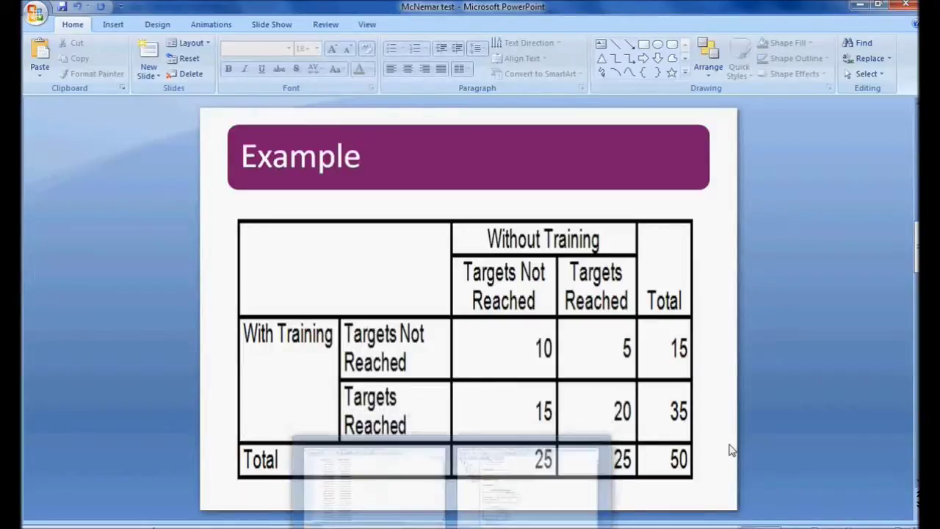